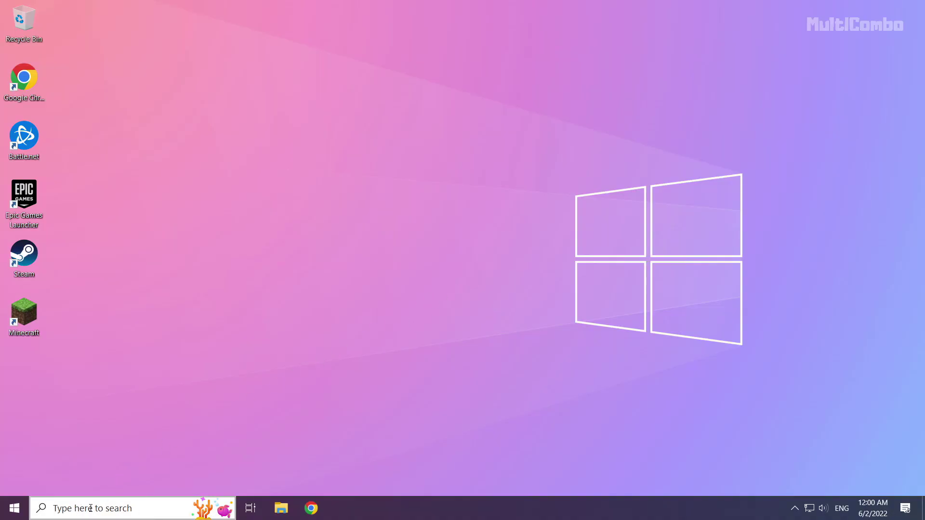
Search for 'cmd' and run Command Prompt as administrator
click(135, 510)
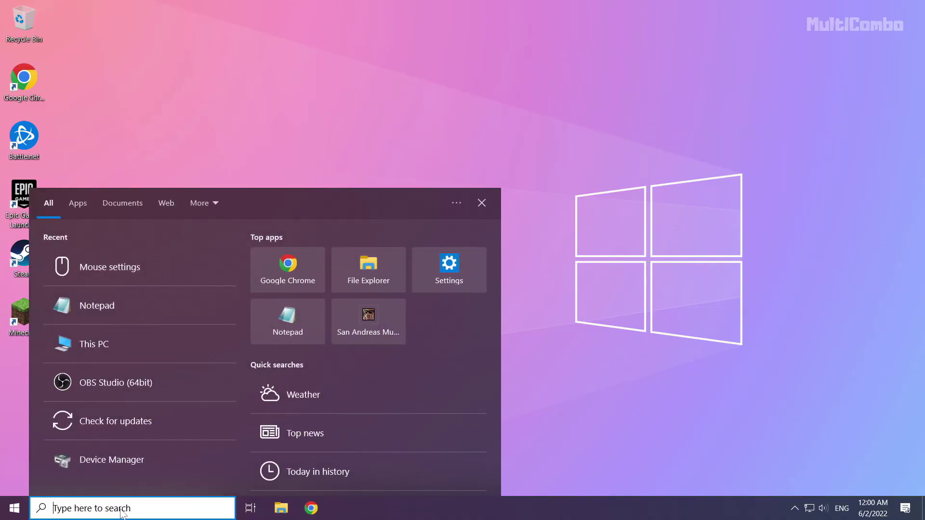
text(cmd)
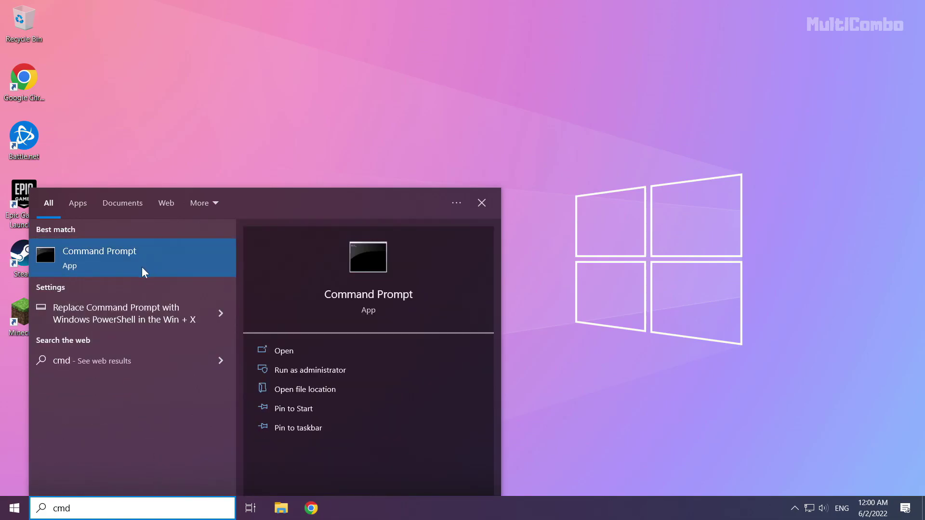
right_click(166, 252)
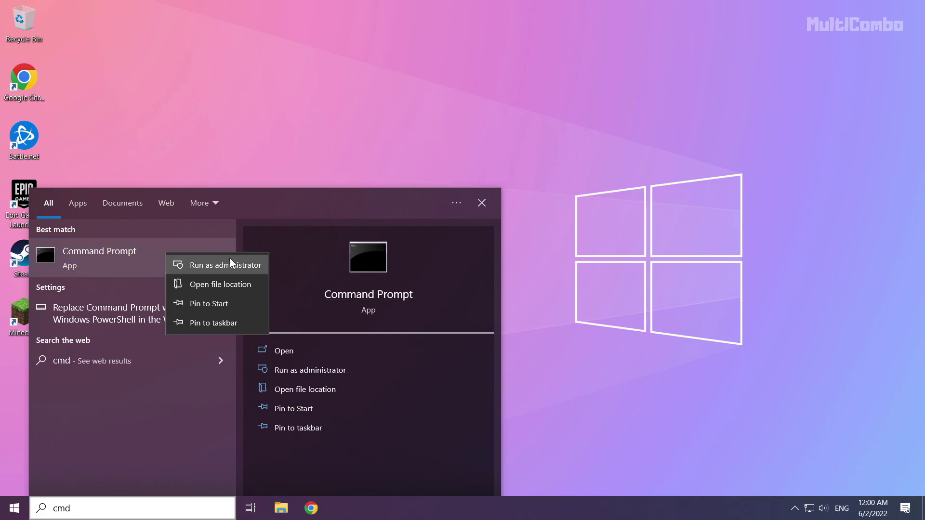
click(218, 265)
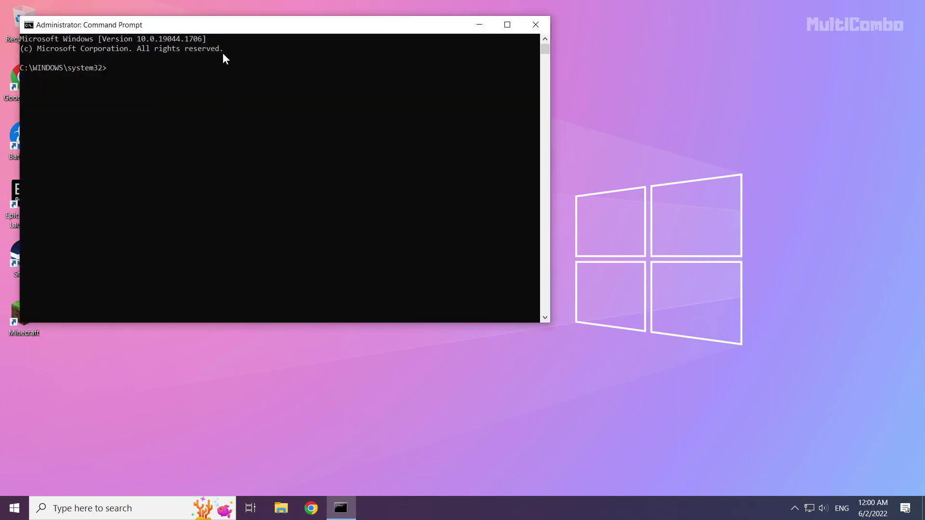
Flush the DNS resolver cache with ipconfig /flush
drag(225, 28, 407, 108)
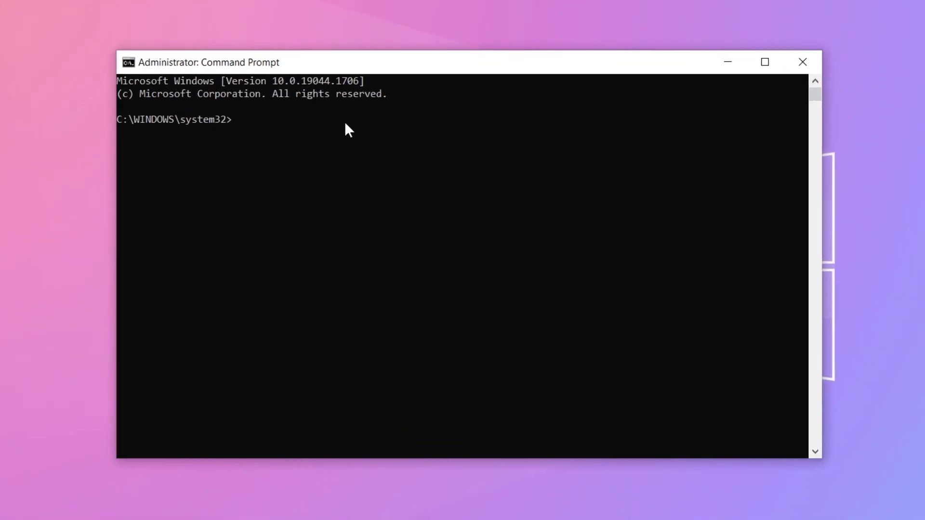
text(ipcon)
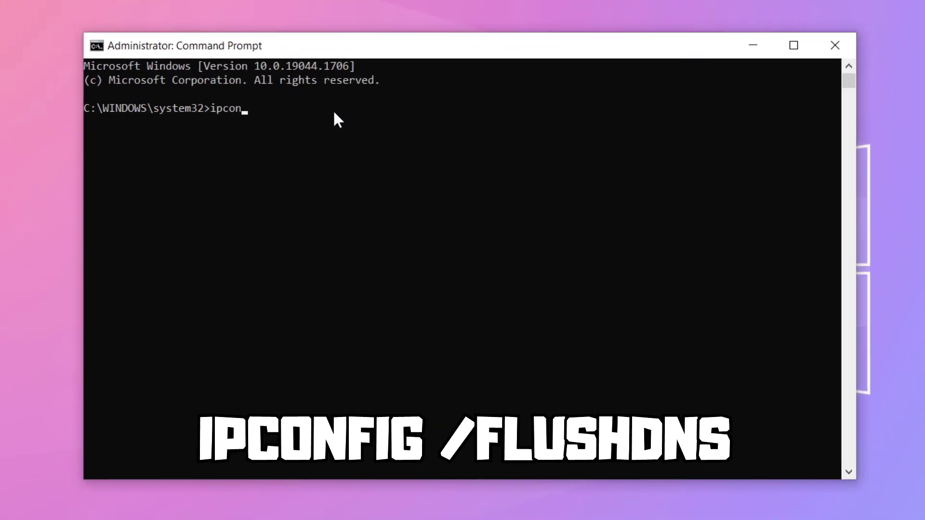
text(fig /flushdns)
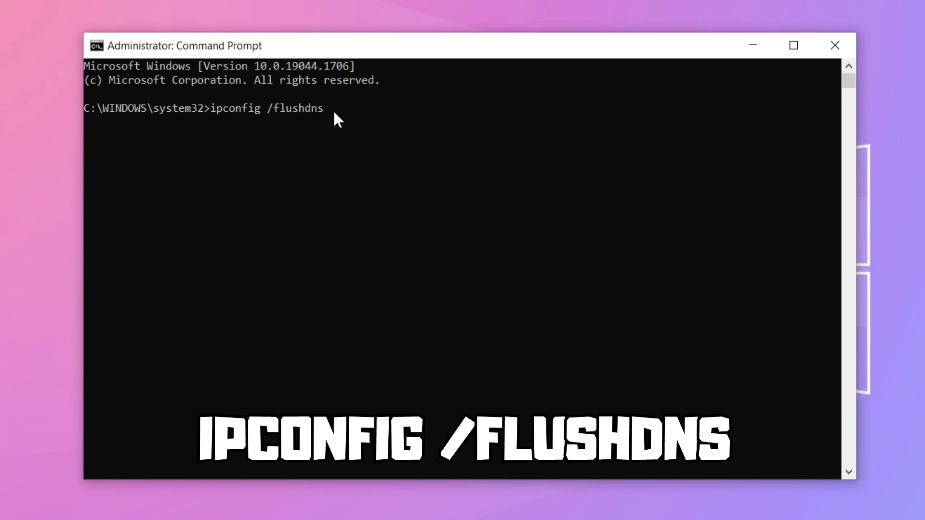
key(Return)
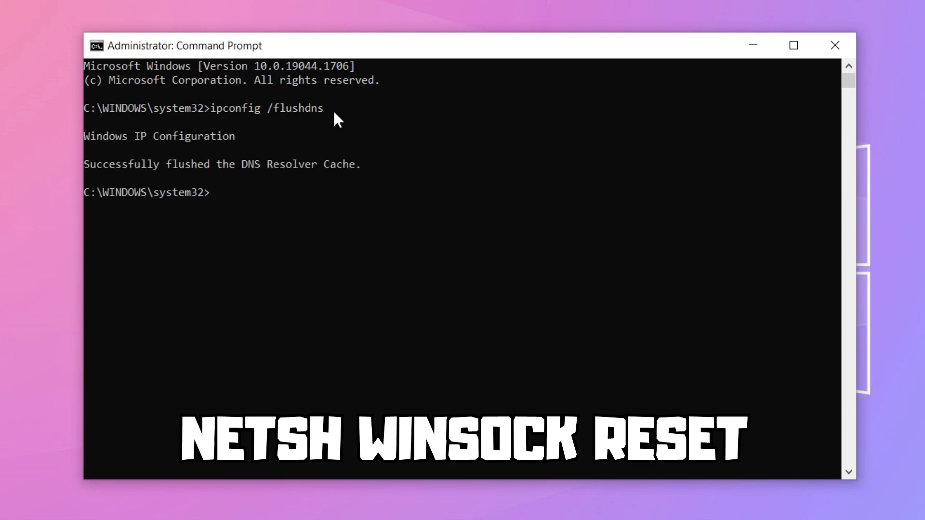
Reset the Winsock catalog with netsh winsock reset, then exit the console
text(netsh winsock)
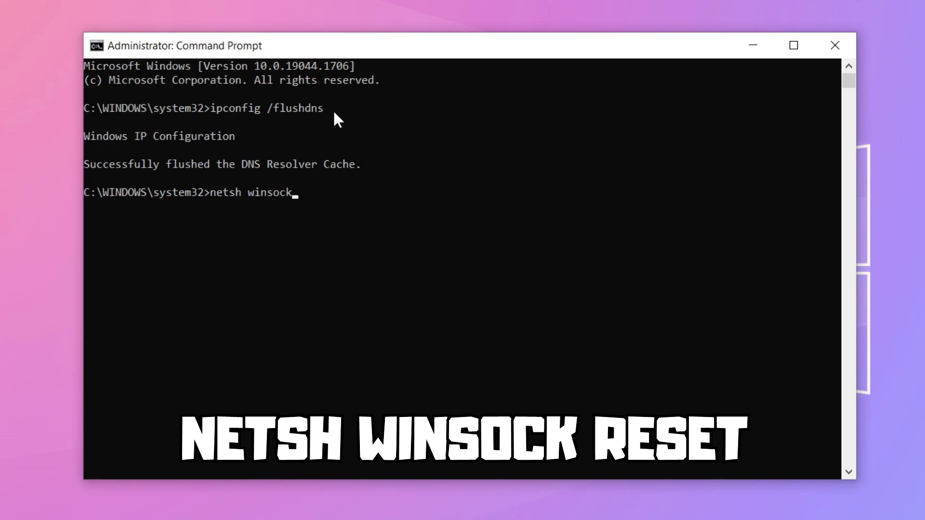
text( reset)
key(Return)
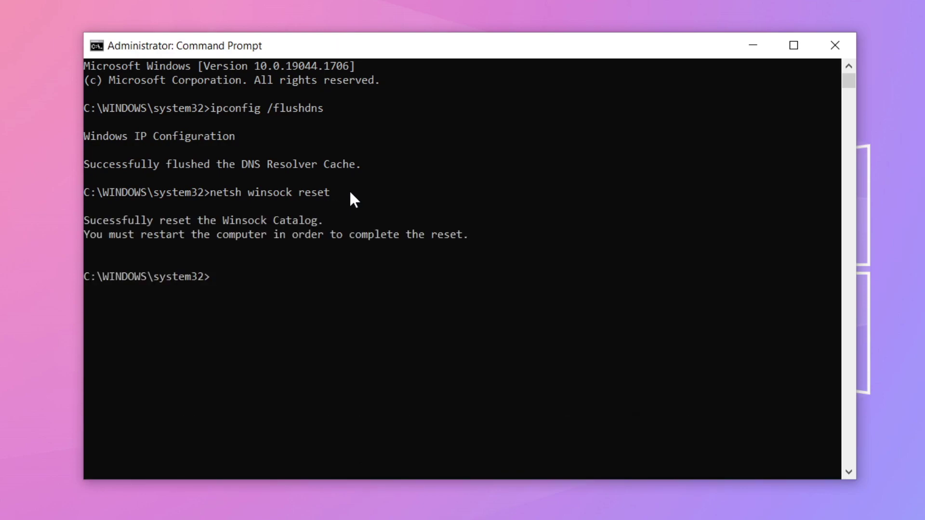
text(exit)
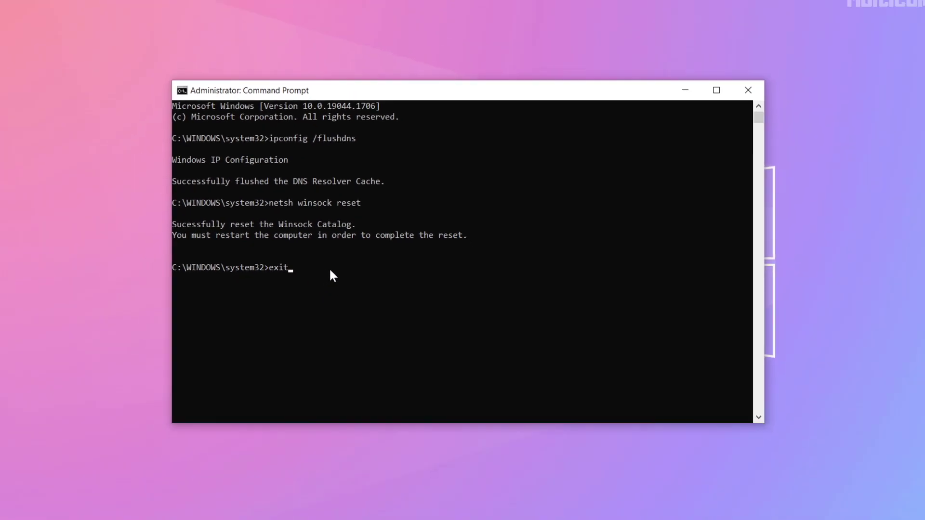
key(Return)
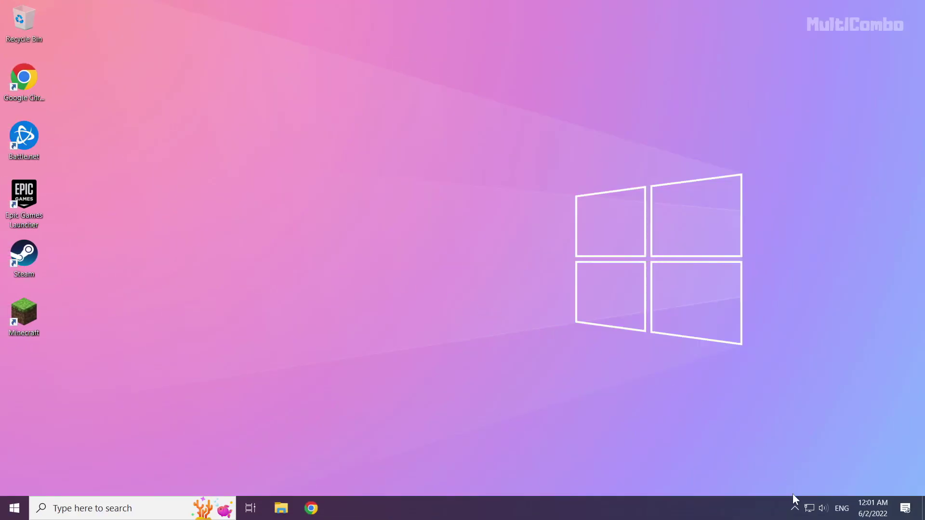
Open Network & Internet settings from the tray network icon, then Change adapter options
right_click(810, 507)
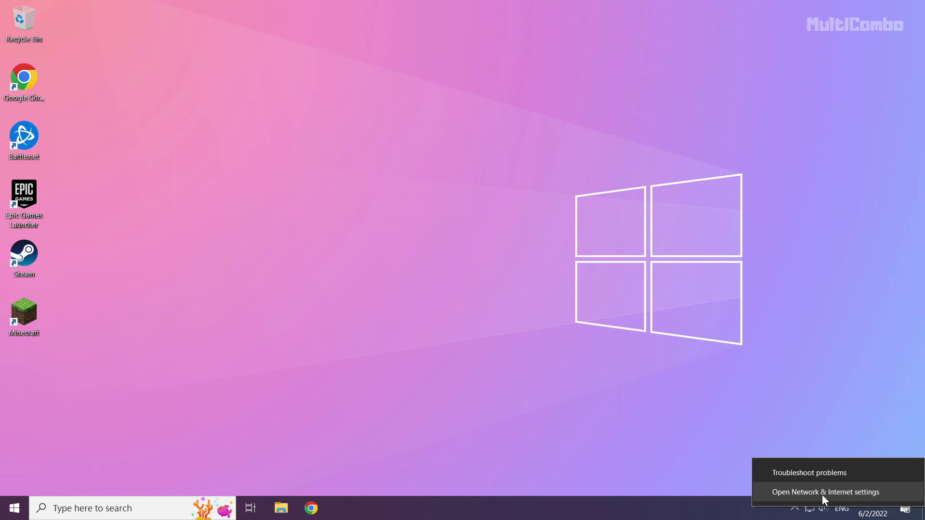
click(822, 492)
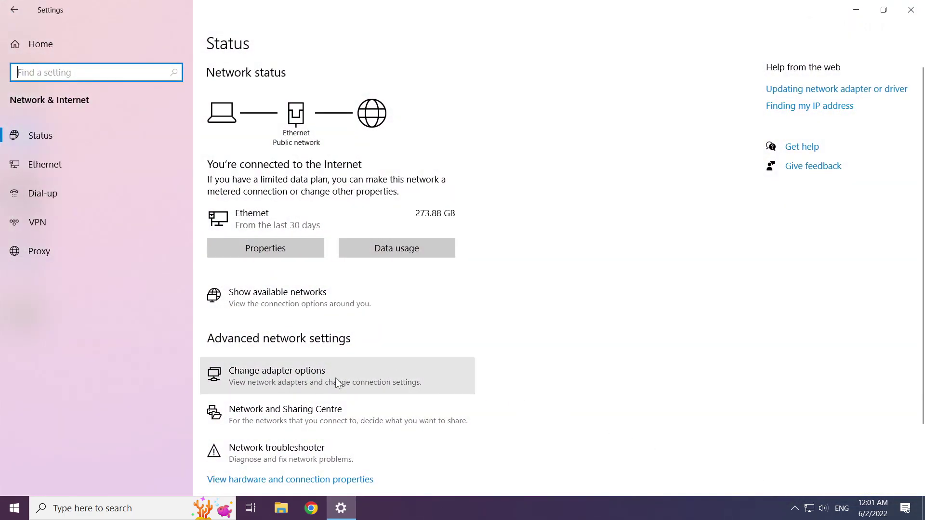
click(311, 377)
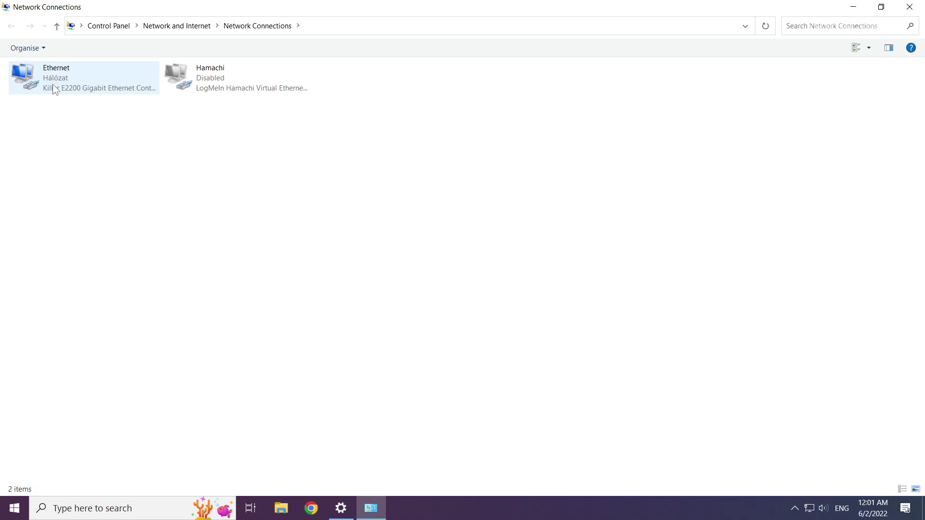
Open the Ethernet adapter's Properties and select Internet Protocol Version 4 (TCP/IPv4)
click(73, 75)
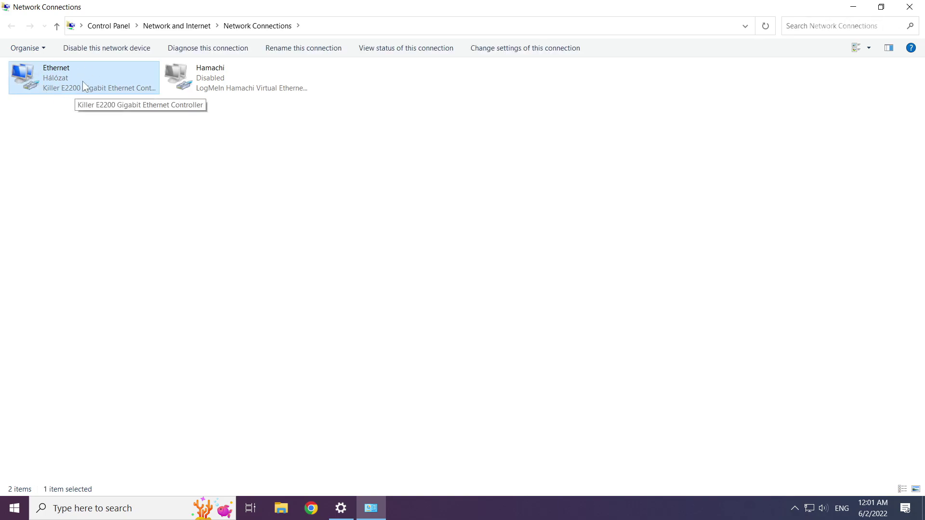
right_click(84, 74)
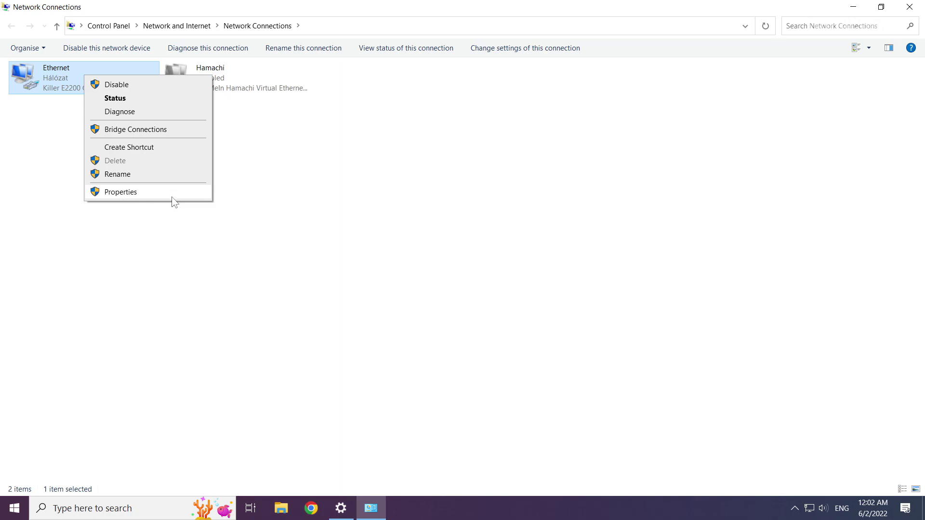
click(152, 192)
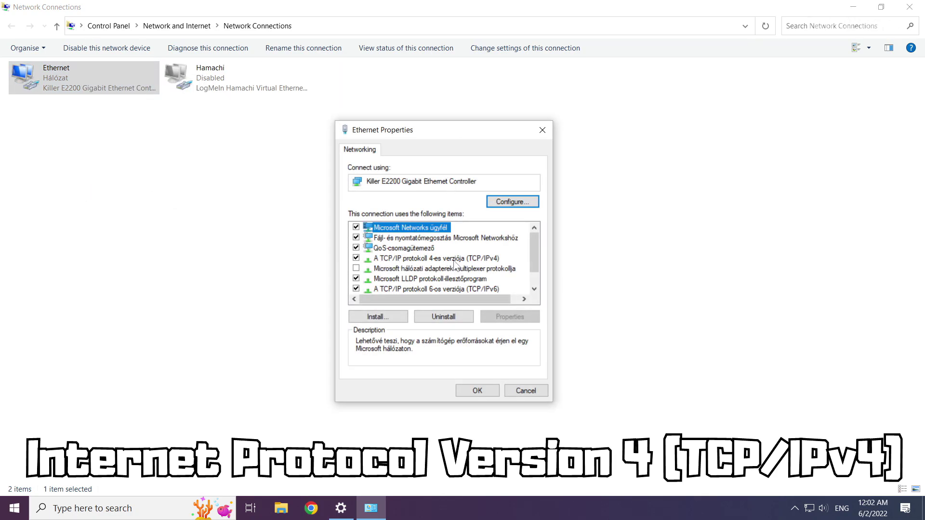
click(416, 261)
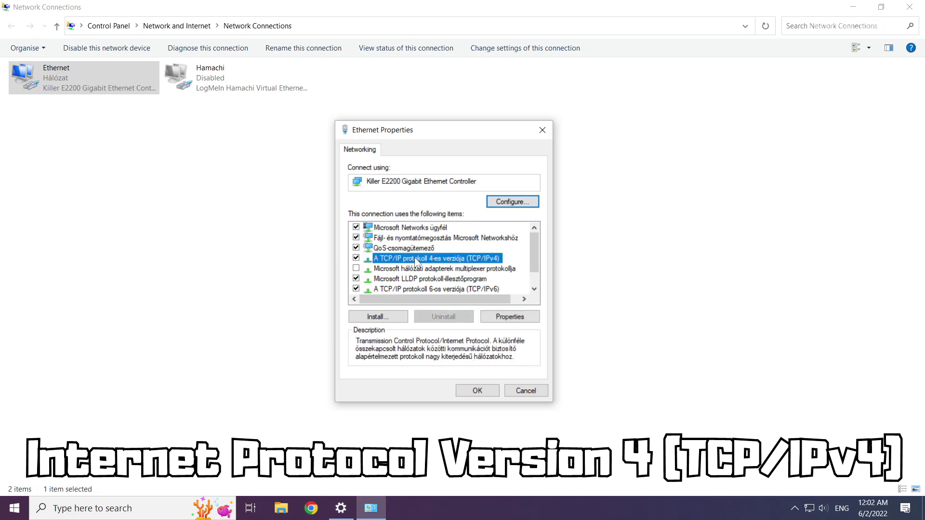
Set the IPv4 DNS servers to 8.8.8.8 preferred and 8.8.4.4 alternate, and save
click(512, 317)
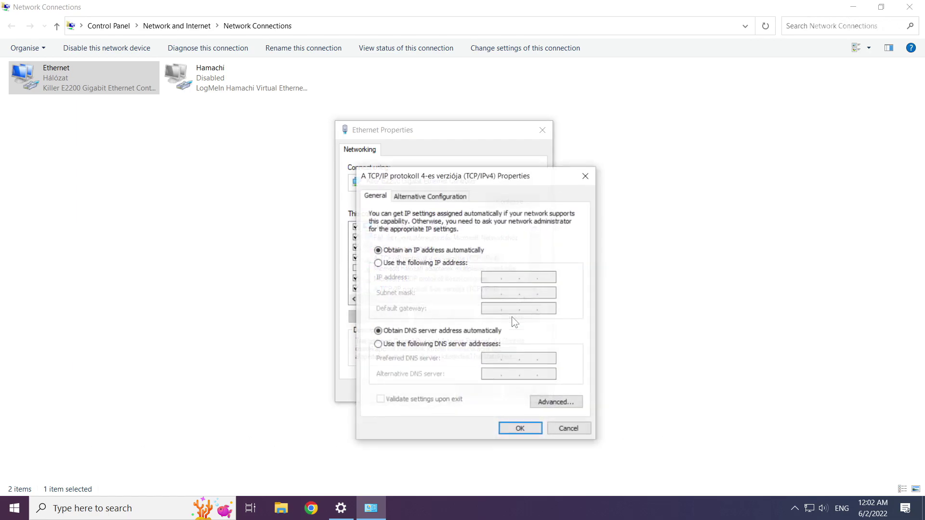
drag(469, 184, 436, 138)
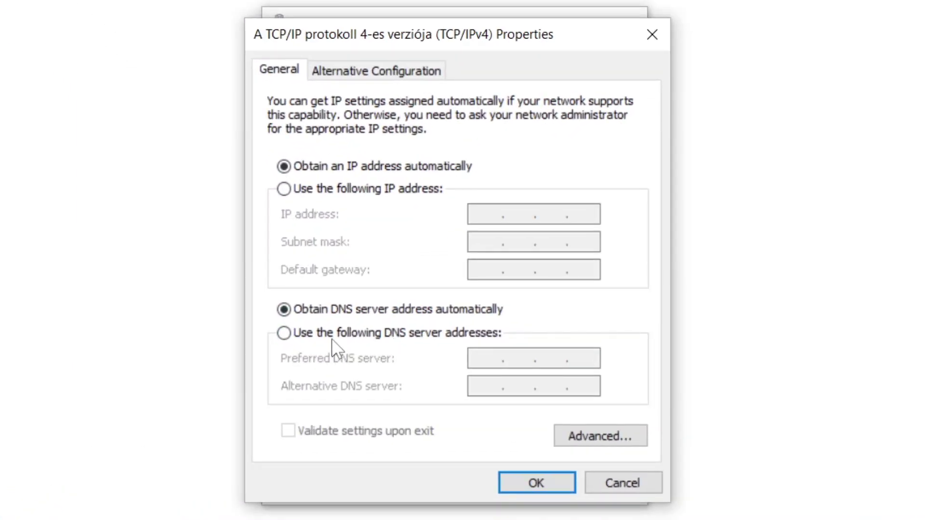
click(284, 333)
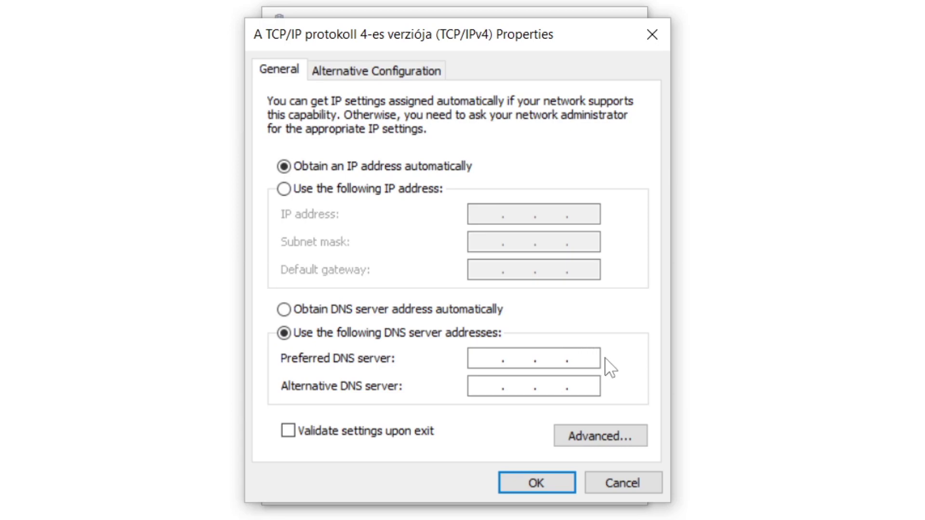
text(8.8.8.8)
click(494, 386)
text(8.8.4.4)
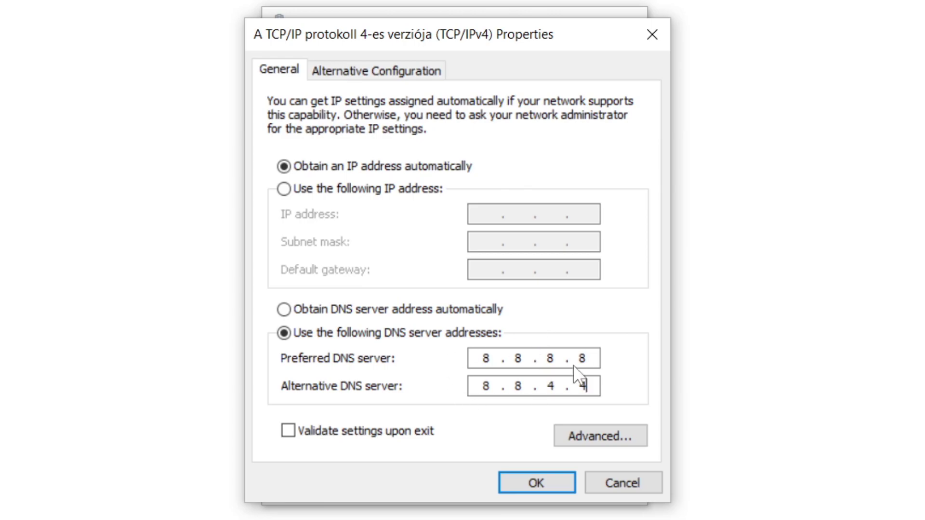
click(533, 487)
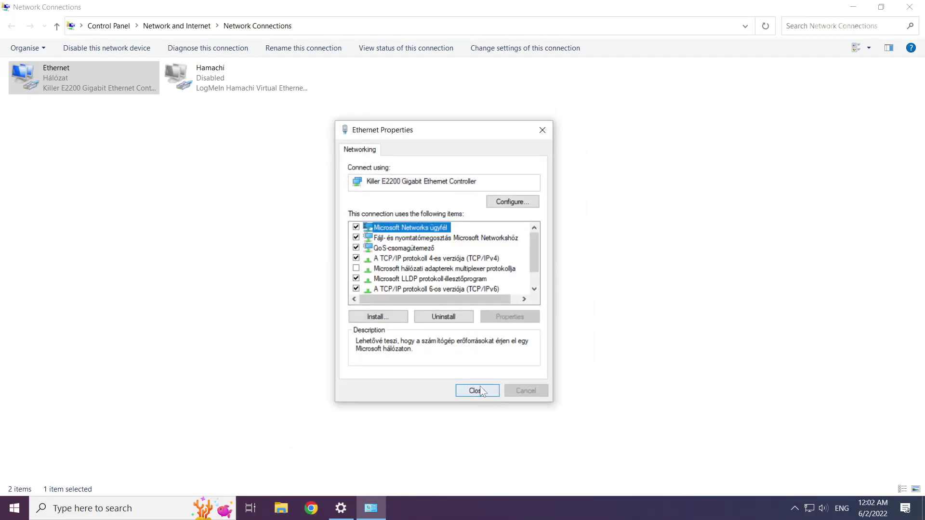
Close Ethernet Properties, Network Connections and Settings, then bring up Start's power options to restart
click(477, 391)
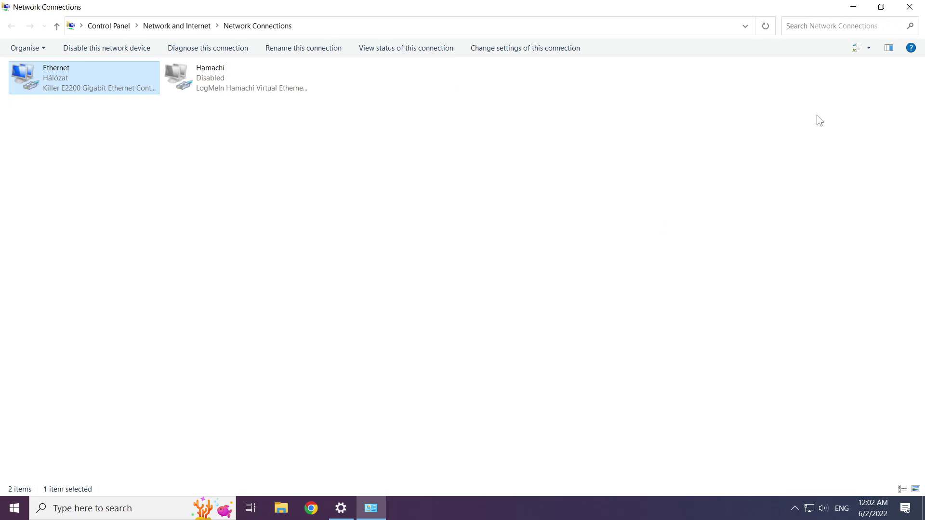
click(912, 8)
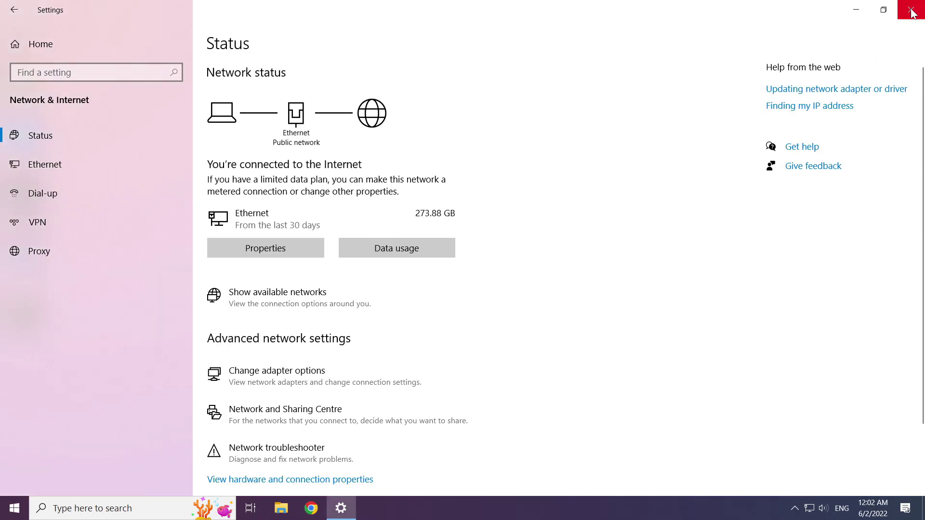
click(912, 11)
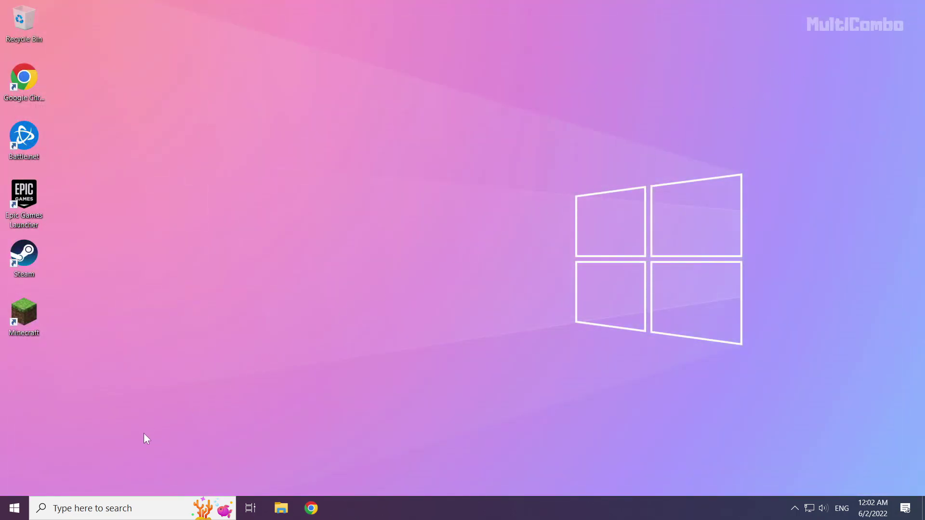
click(14, 507)
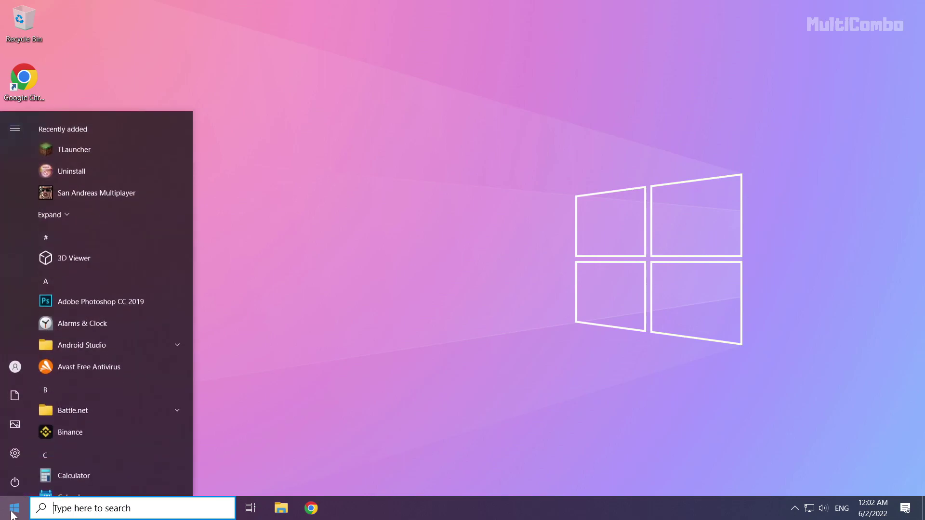
click(14, 484)
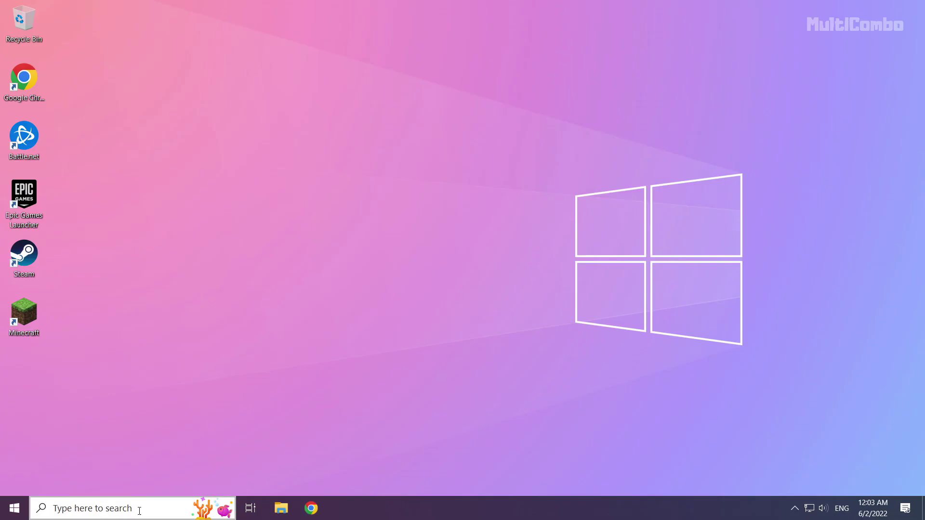
Search 'netowrk reset' and open the Network reset page in Settings
click(95, 511)
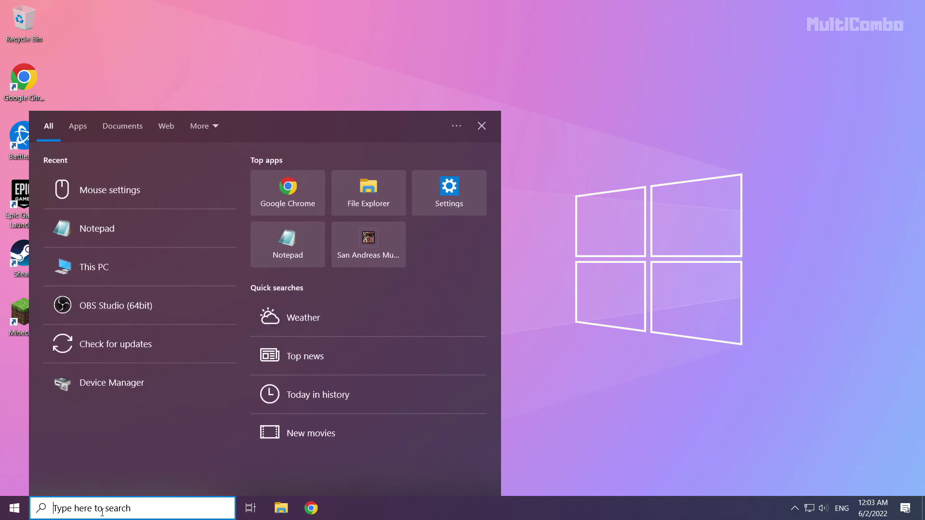
text(net)
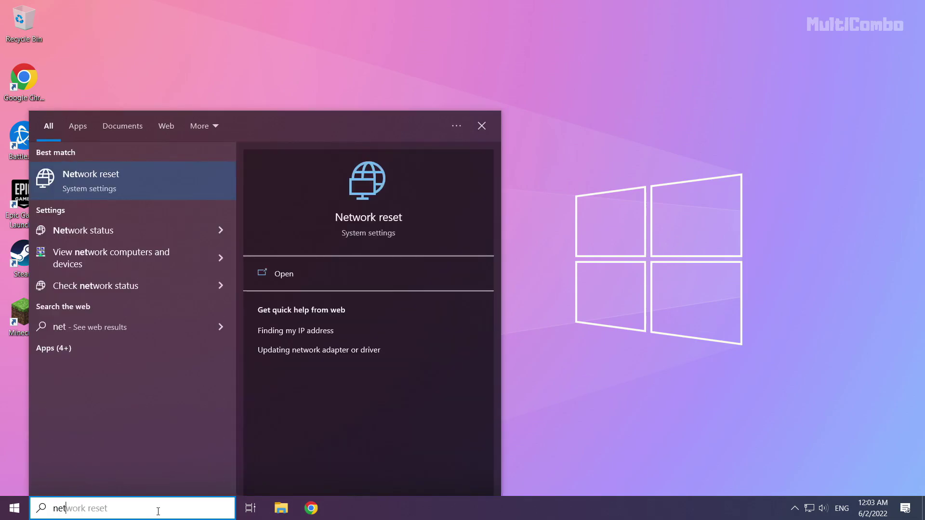
text(owrk reset)
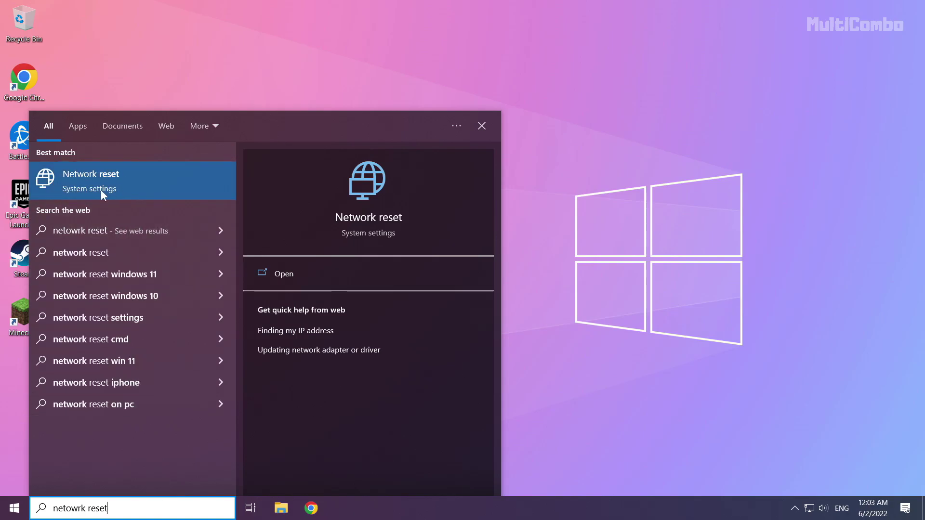
click(158, 184)
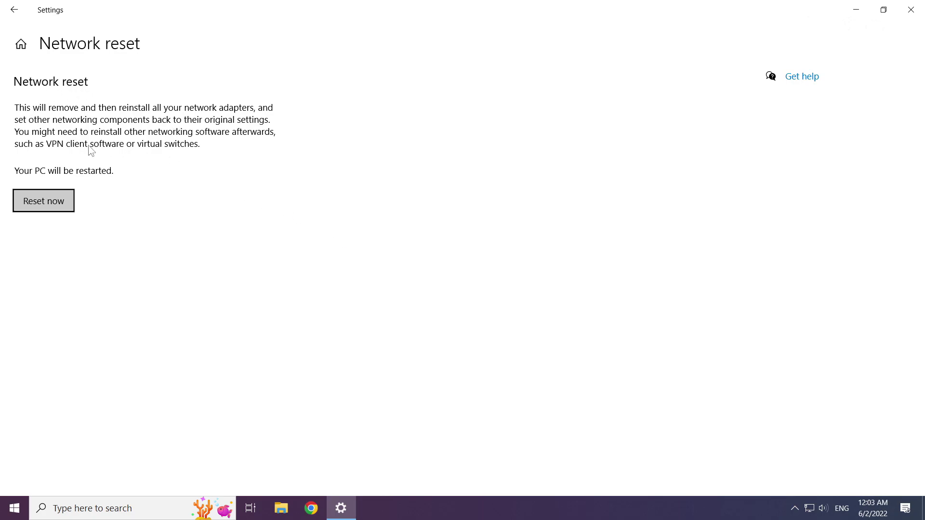
Confirm Reset now, dismiss the 5-minute sign-out warning, and close Settings
click(48, 203)
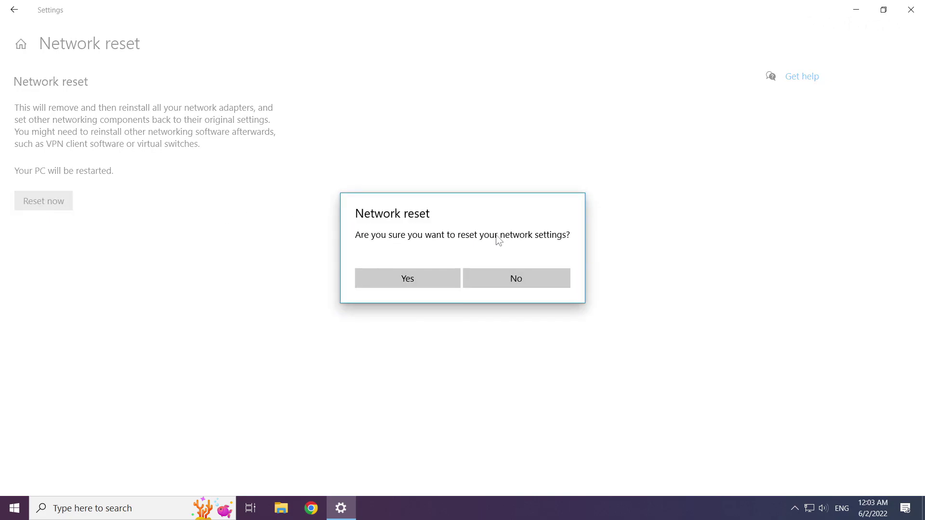
click(411, 280)
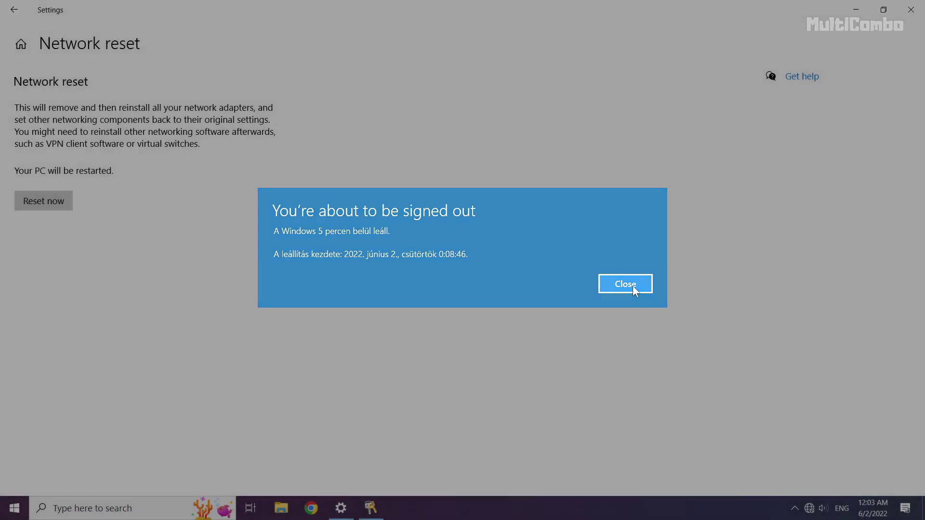
click(632, 286)
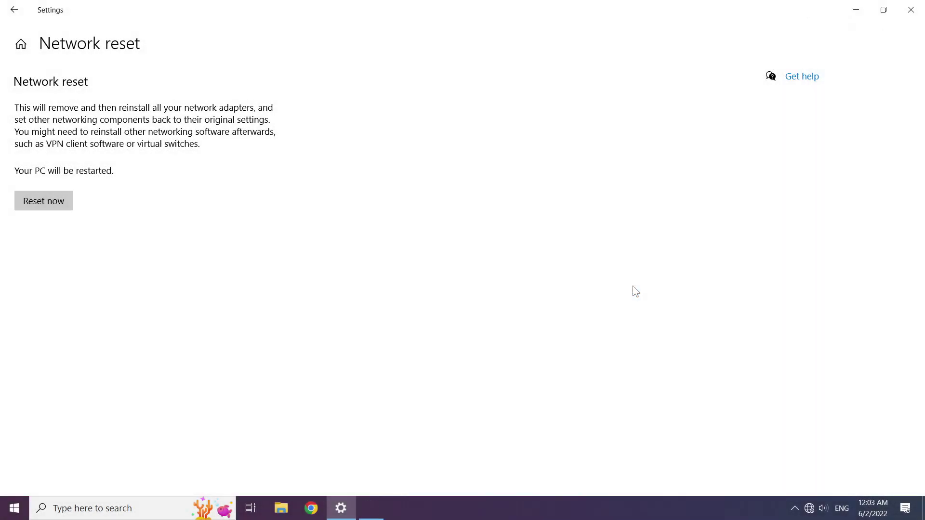
click(911, 10)
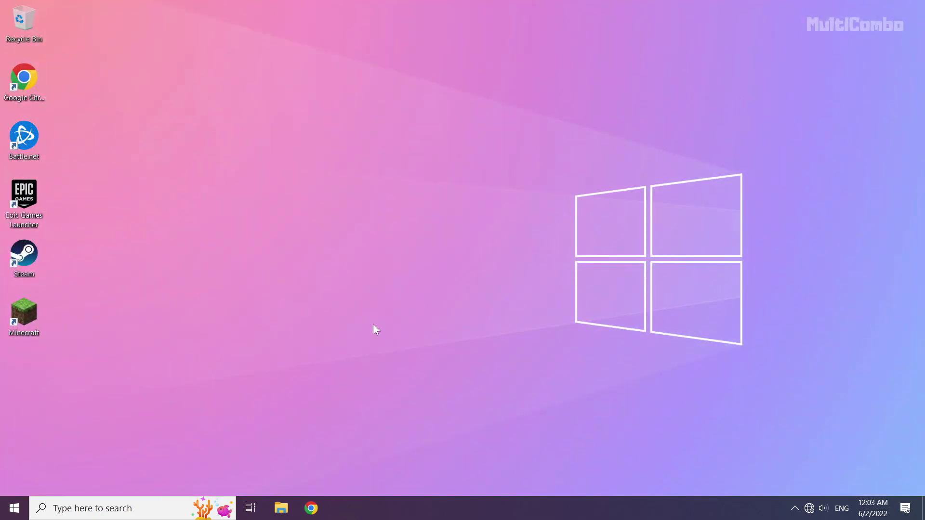
Bring up Start's power options to restart the computer
click(12, 510)
click(15, 483)
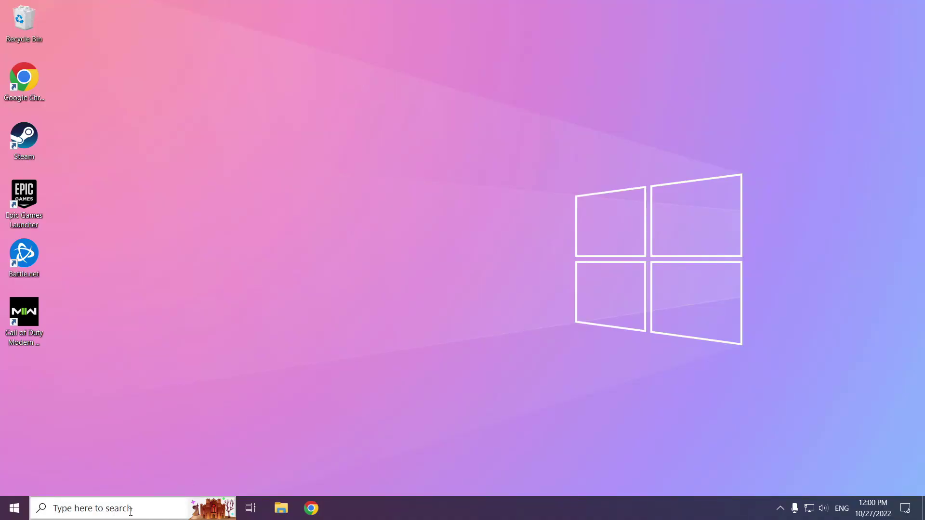
Search 'firewall' and open Windows Security's Firewall & network protection page
click(150, 512)
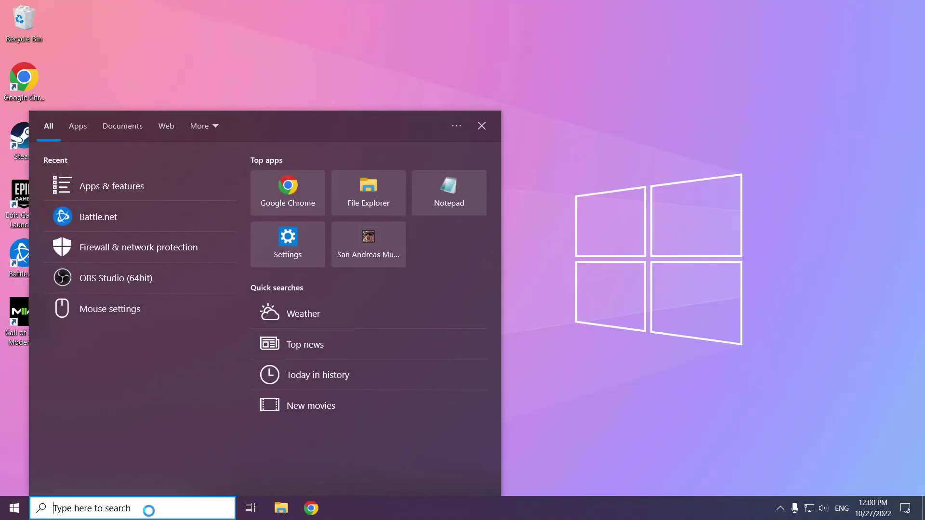
text(firewall)
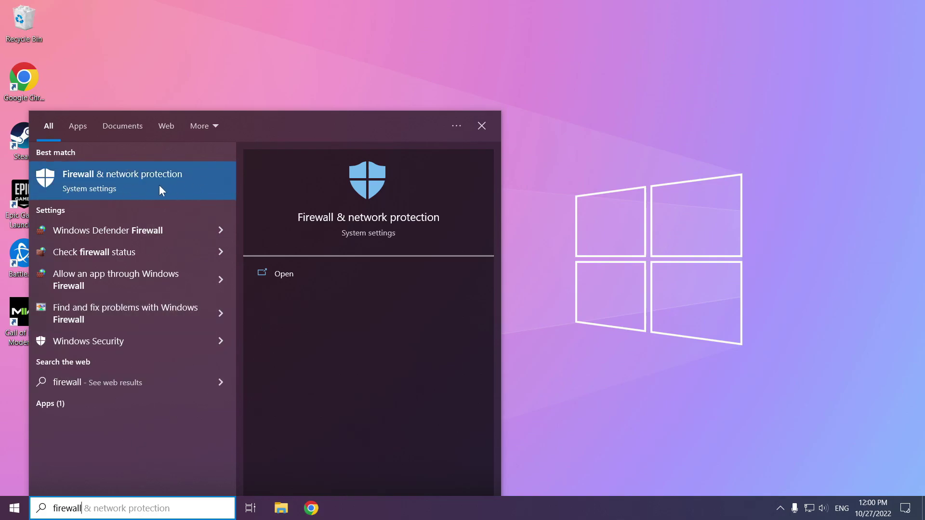
click(146, 183)
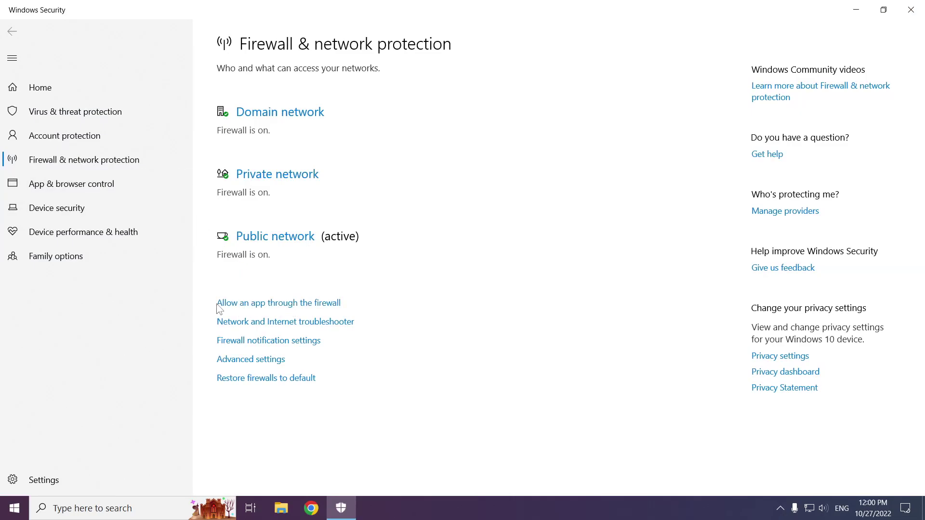
Open the firewall's allowed-apps list and unlock it with Change settings
click(296, 304)
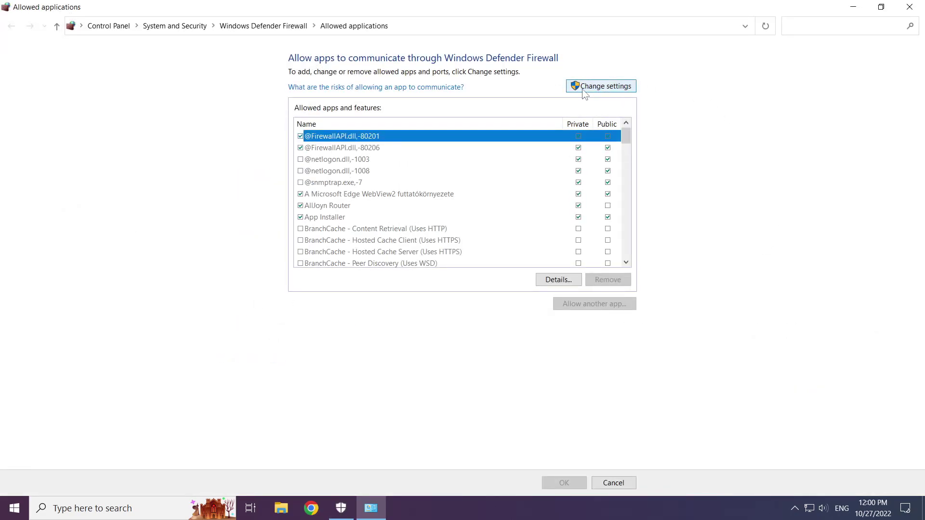
click(621, 91)
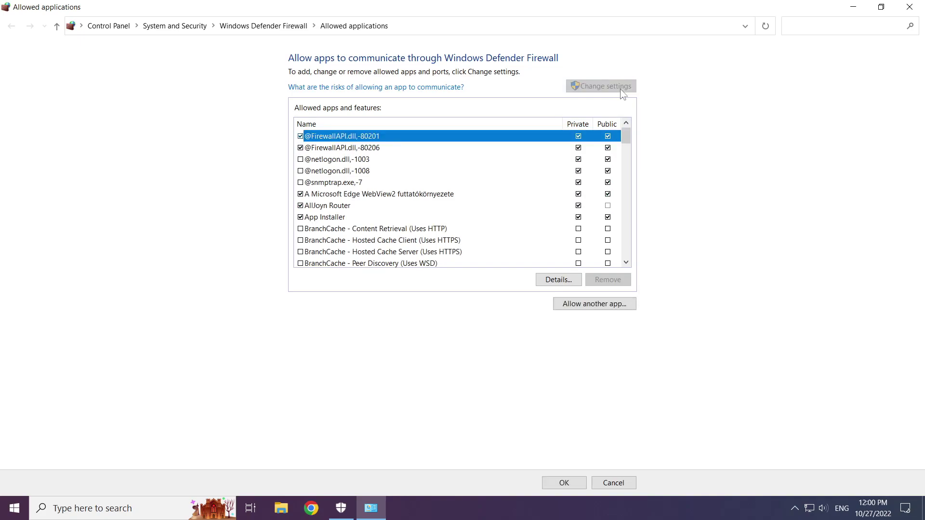
Choose Call of Duty Launcher from D:\Program Files (x86)\Call of Duty as the app to add
click(597, 309)
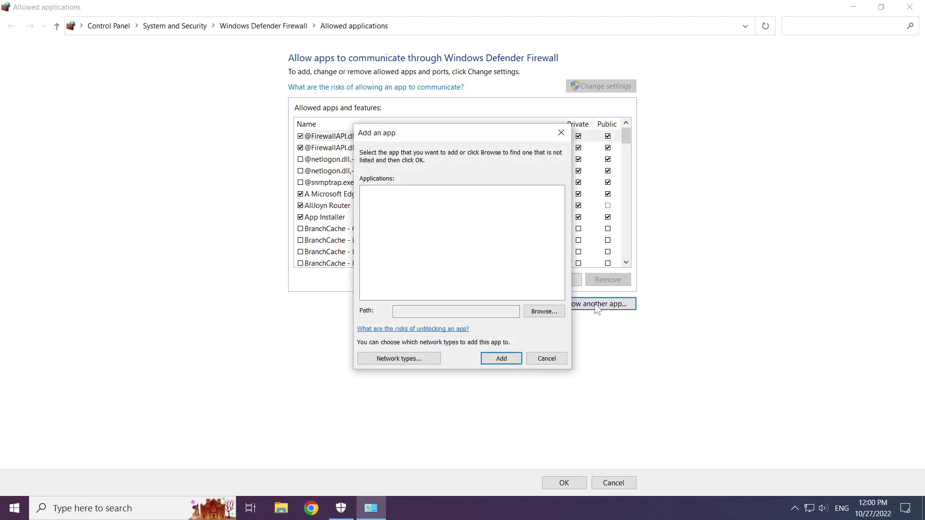
click(548, 314)
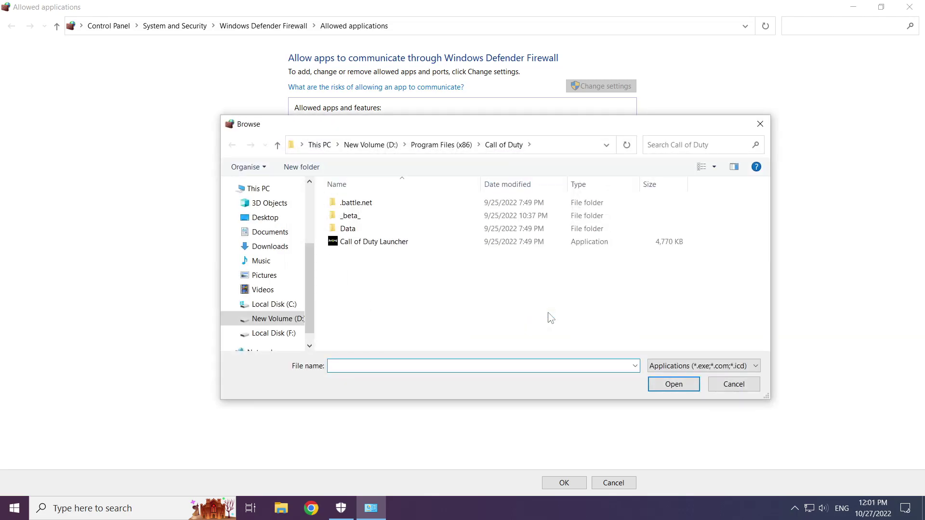
click(436, 145)
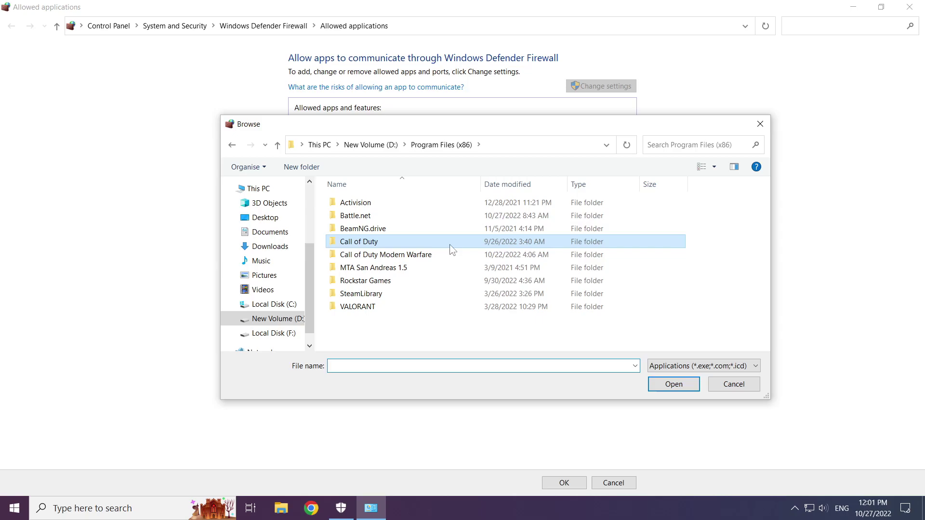
double_click(404, 244)
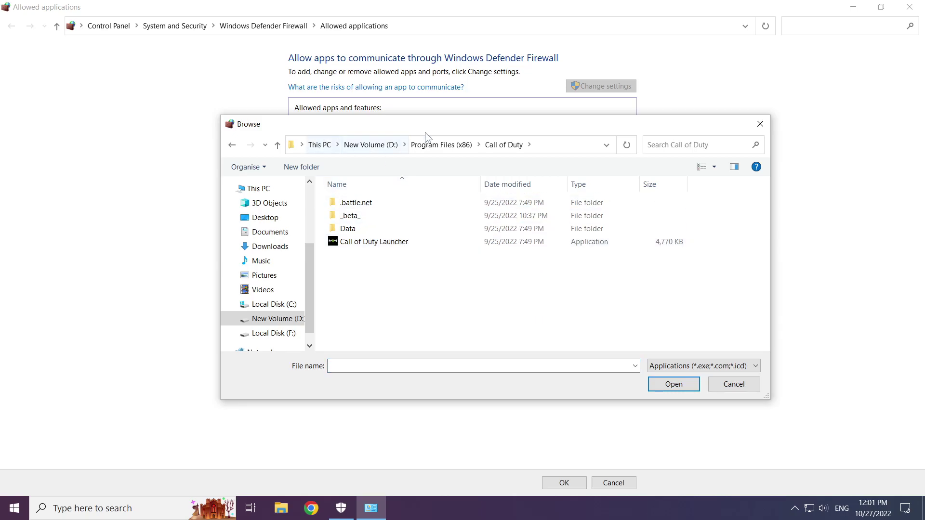
click(356, 245)
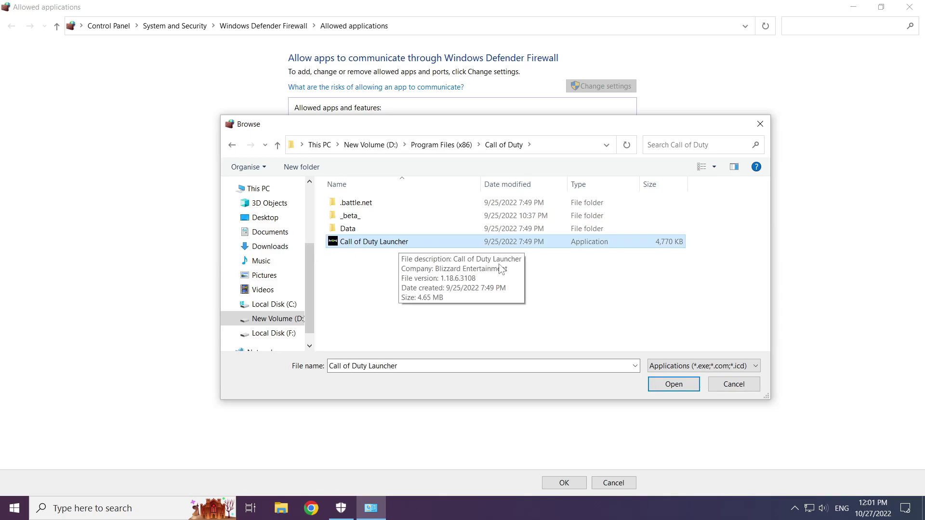
click(674, 386)
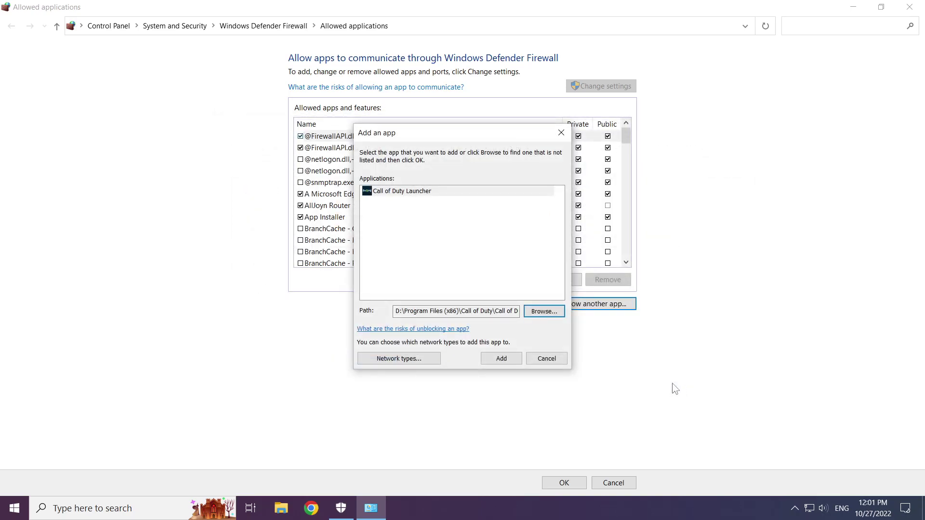
click(431, 200)
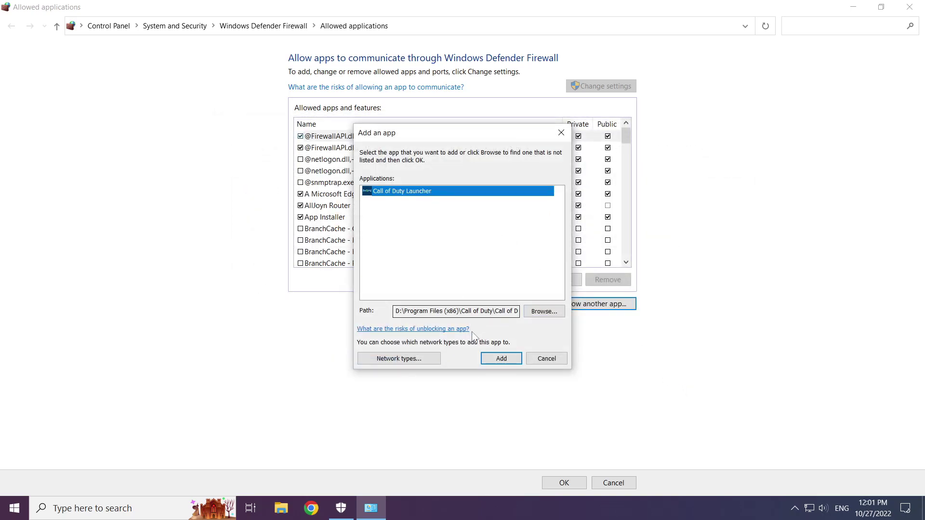
Add Call of Duty Launcher, also tick Private networks, and save with OK
click(500, 360)
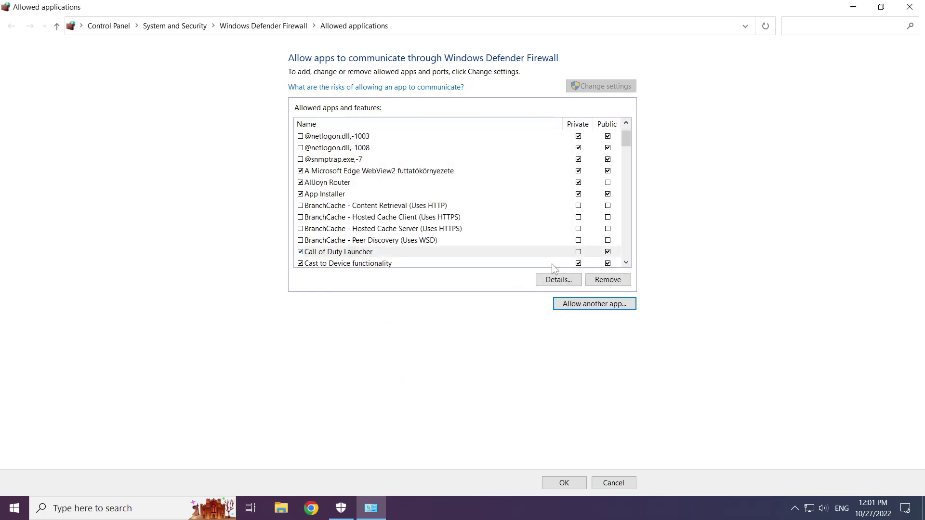
click(579, 252)
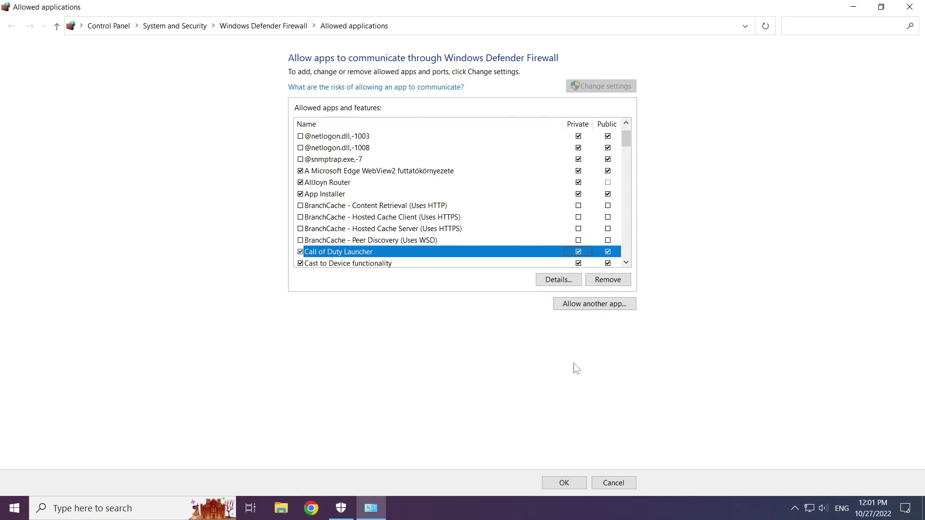
click(564, 483)
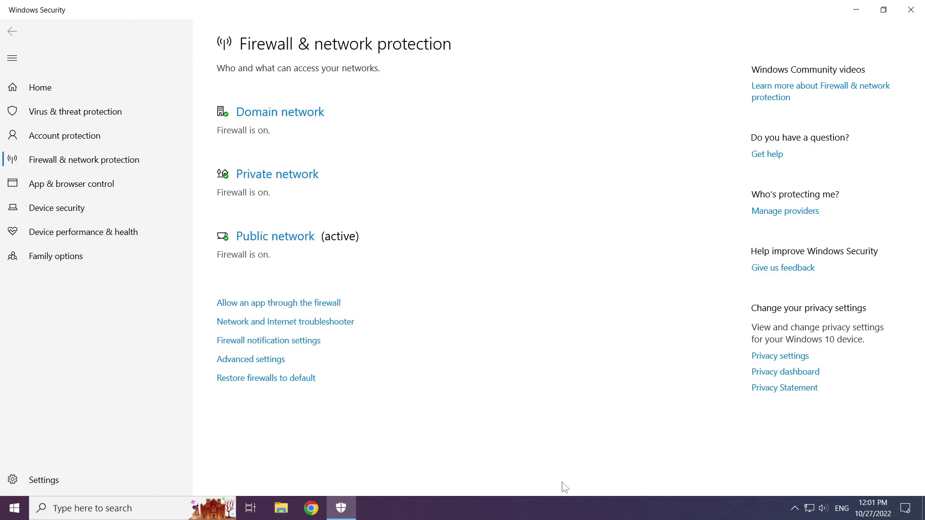